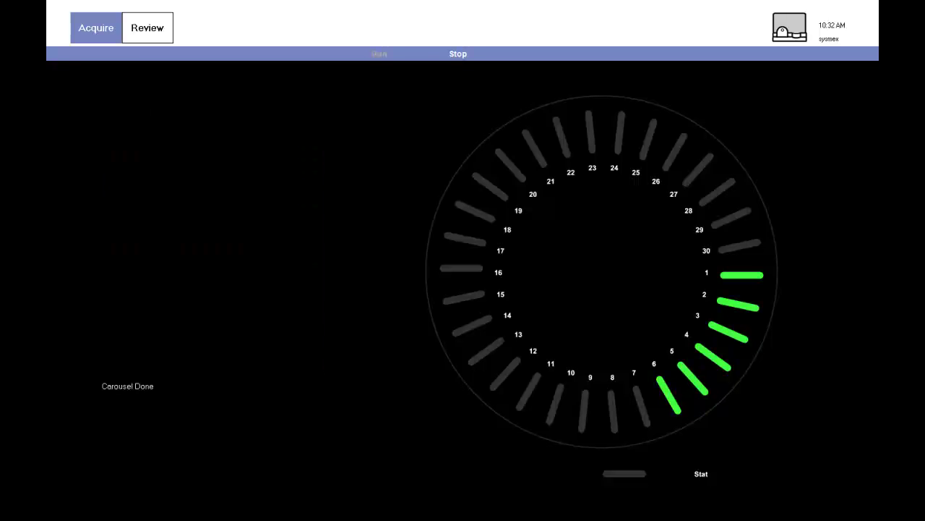
Step: Find sample DR52 in the Review list and open its cell gallery
click(147, 29)
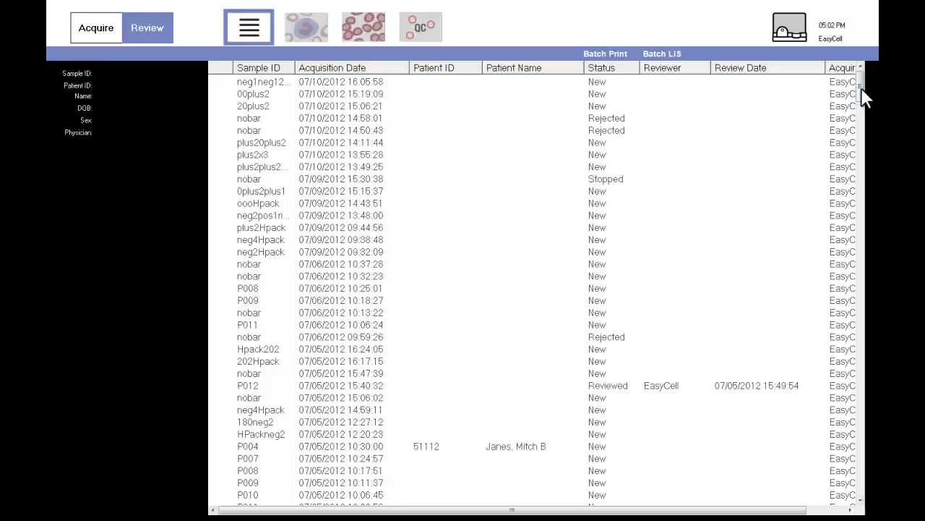
drag(861, 94, 858, 138)
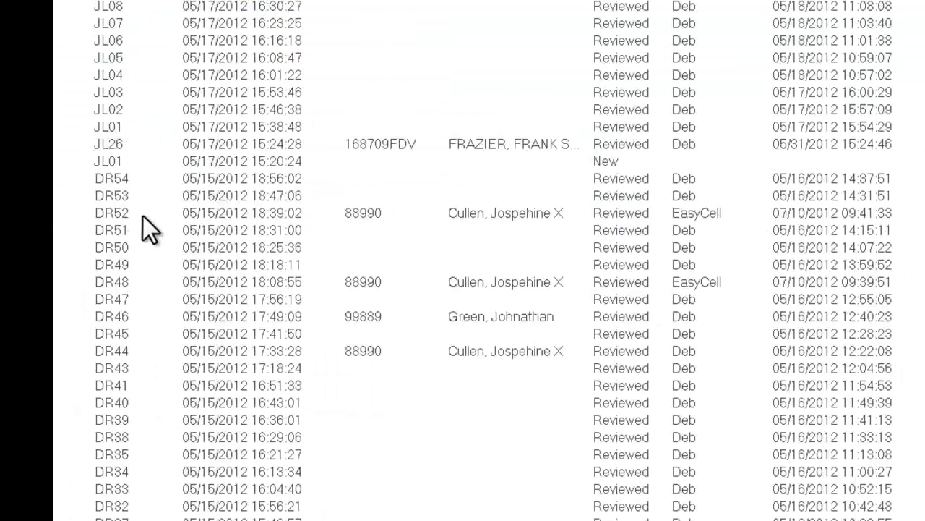
click(142, 217)
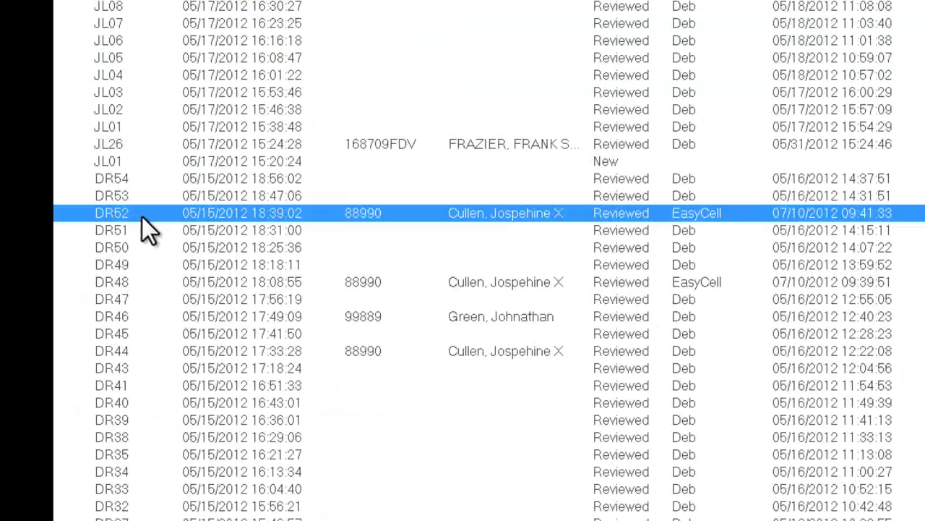
double_click(145, 215)
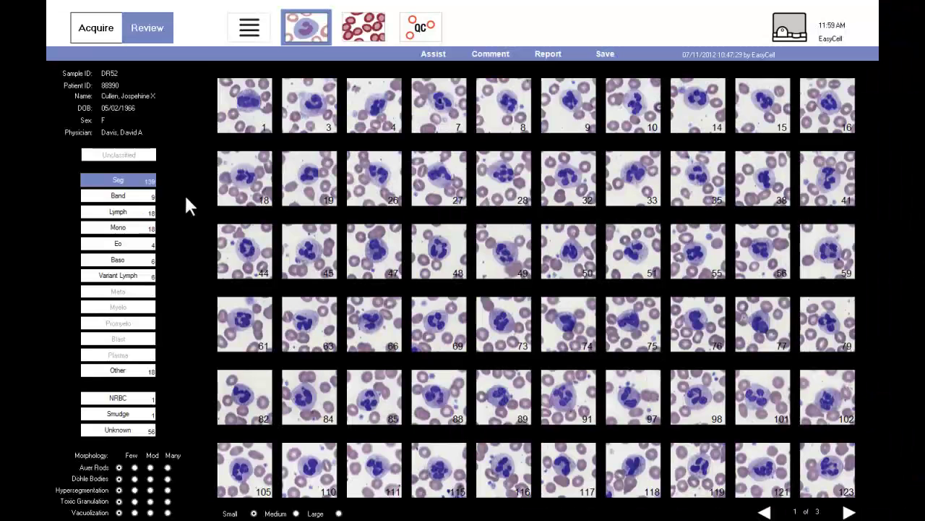
Step: After inspecting an enlarged Seg cell, grade toxic granulation as Few
mouse_move(250, 108)
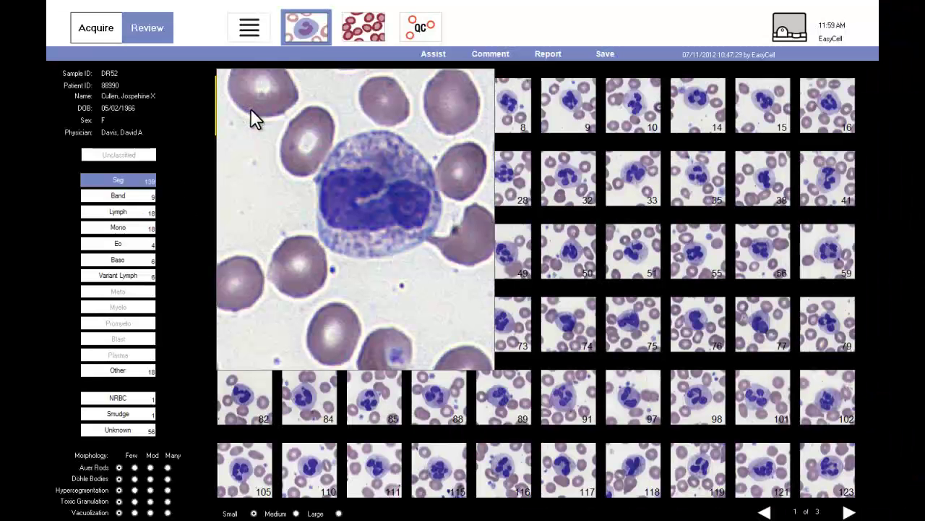
click(250, 108)
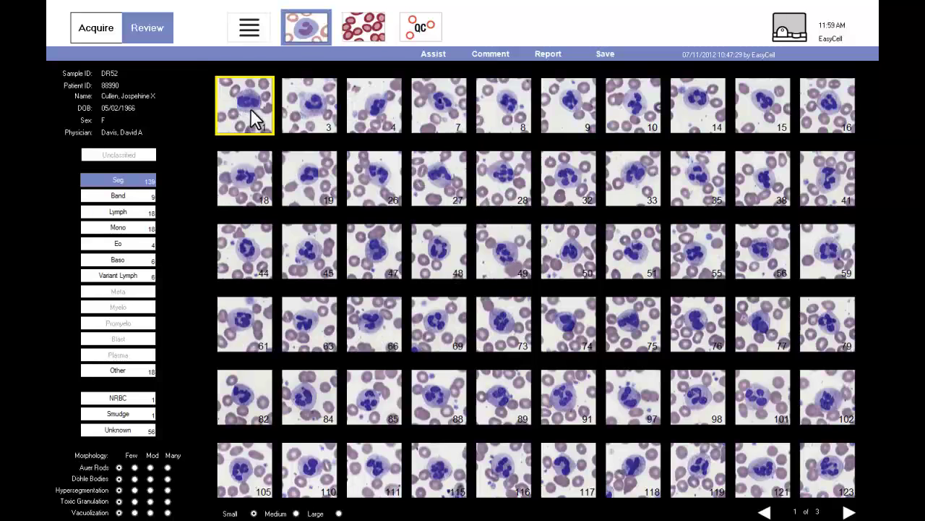
click(135, 500)
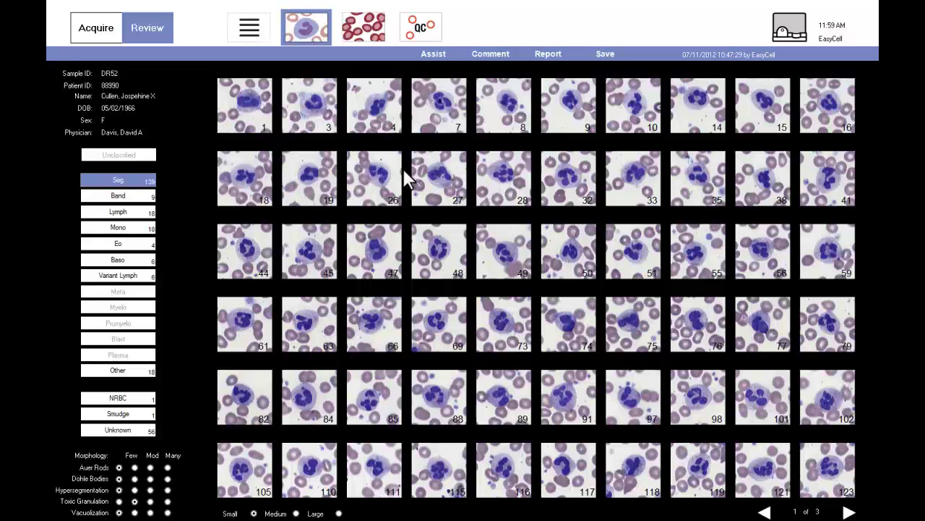
Step: Show Band cells with medium-size thumbnails, then the Lymph and Mono cells
click(149, 197)
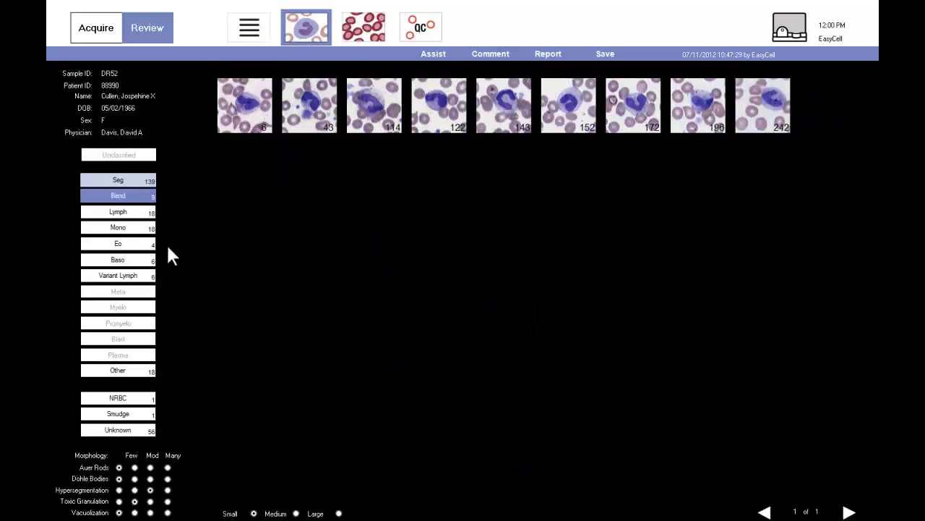
click(296, 513)
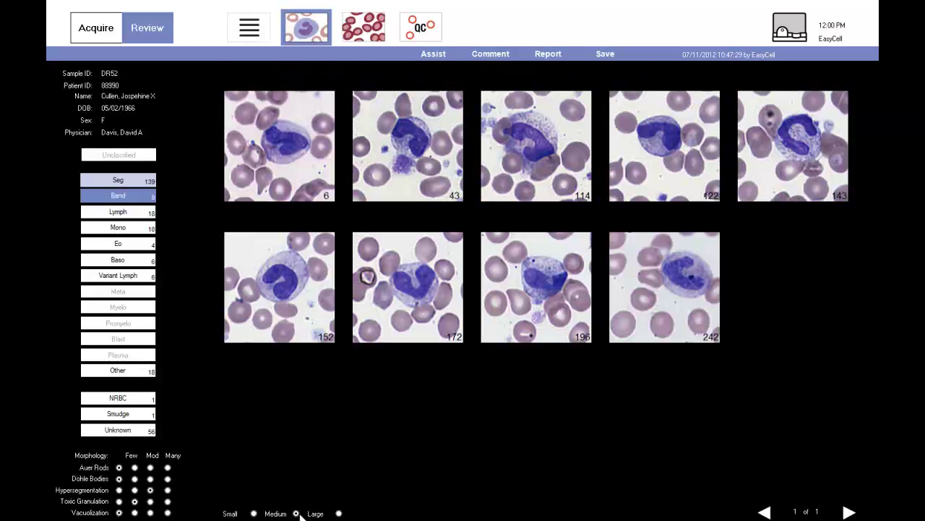
click(146, 213)
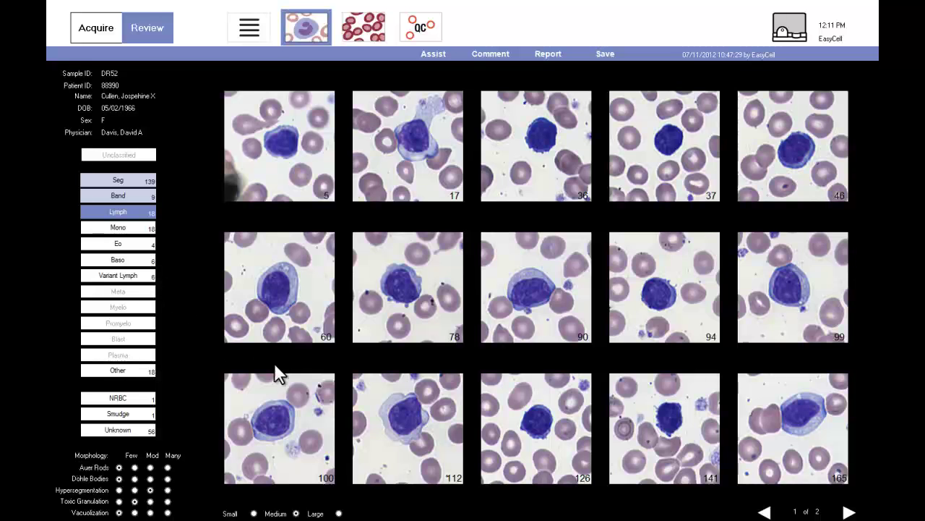
click(137, 230)
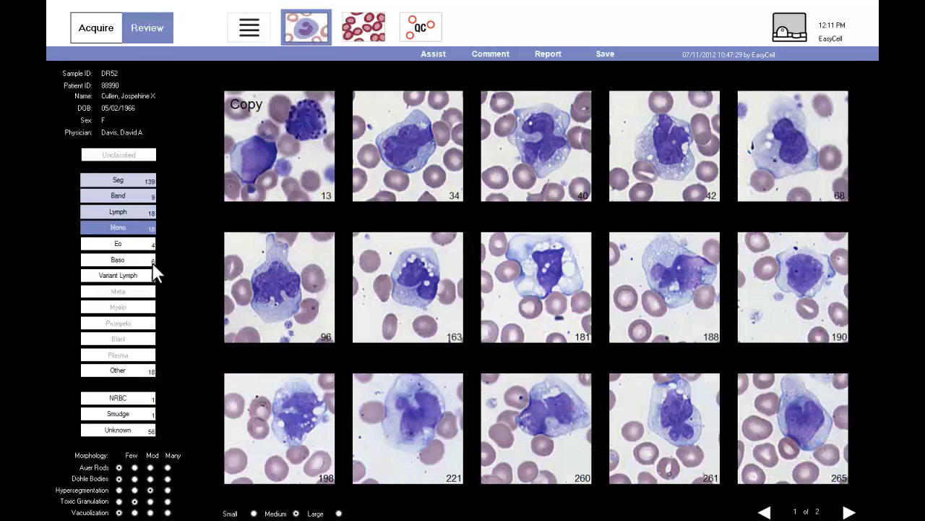
Step: Step through Eo, Baso, Variant Lymph, NRBC and Smudge, ending on Unknown cells
click(142, 246)
click(147, 259)
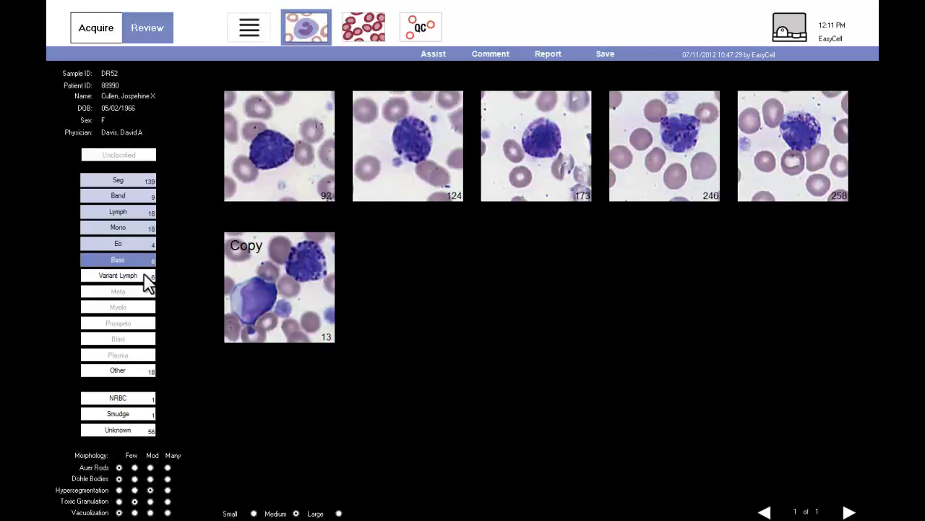
click(145, 282)
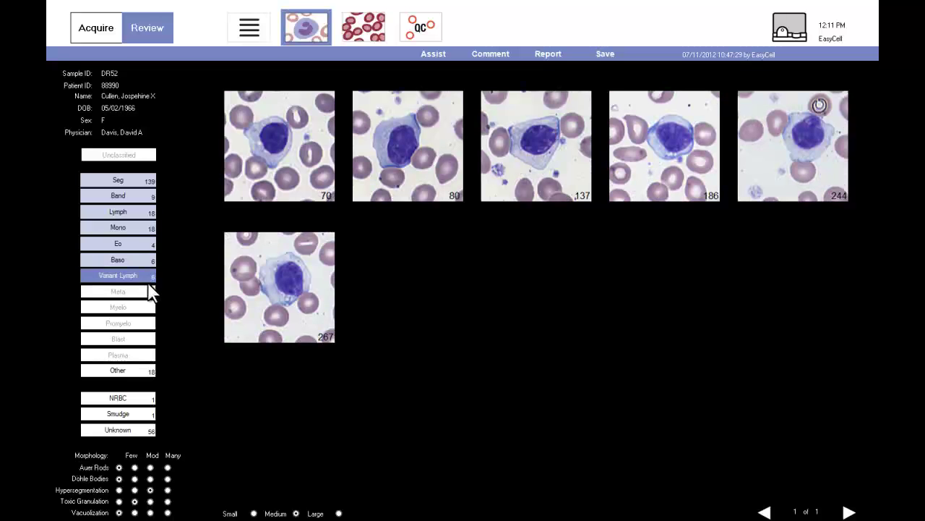
click(148, 399)
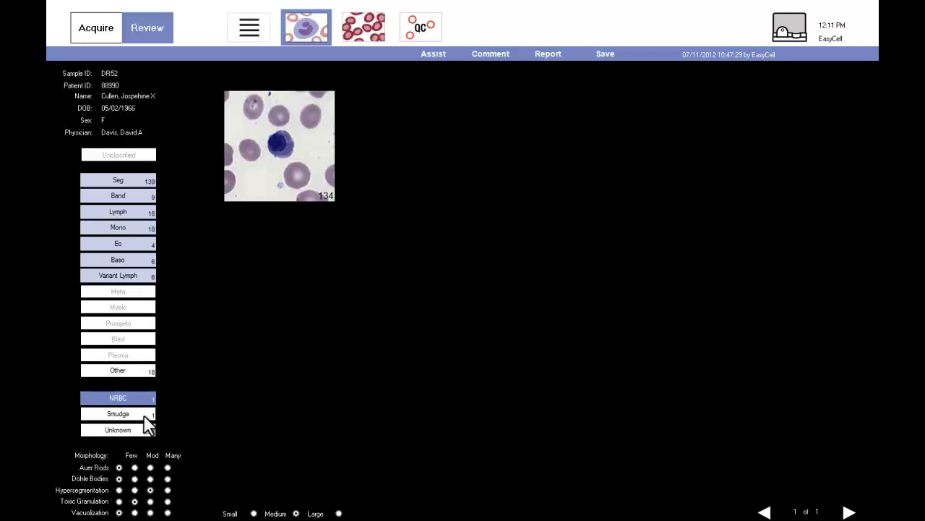
click(148, 416)
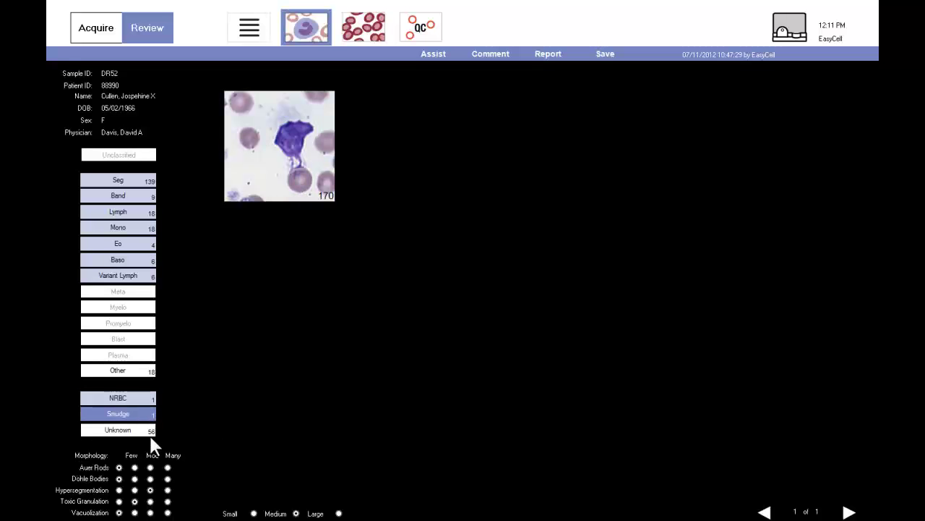
click(149, 433)
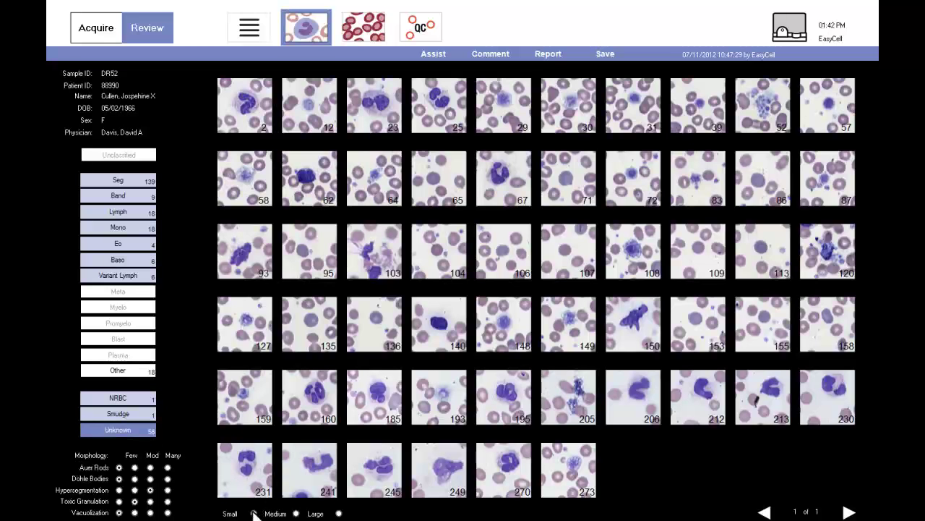
Step: Inspect enlarged Unknown cells 2 and 205, then show the 18 Other cells
click(248, 107)
click(245, 107)
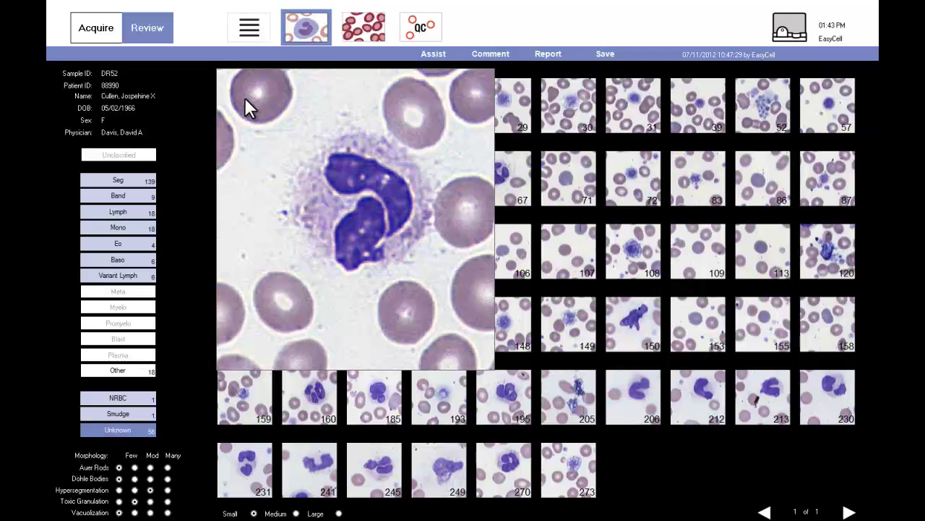
click(244, 105)
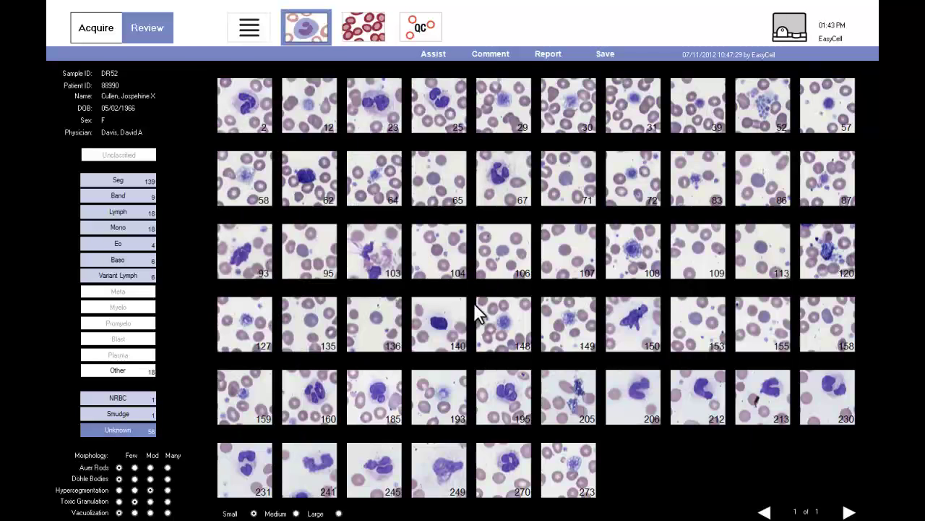
mouse_move(503, 318)
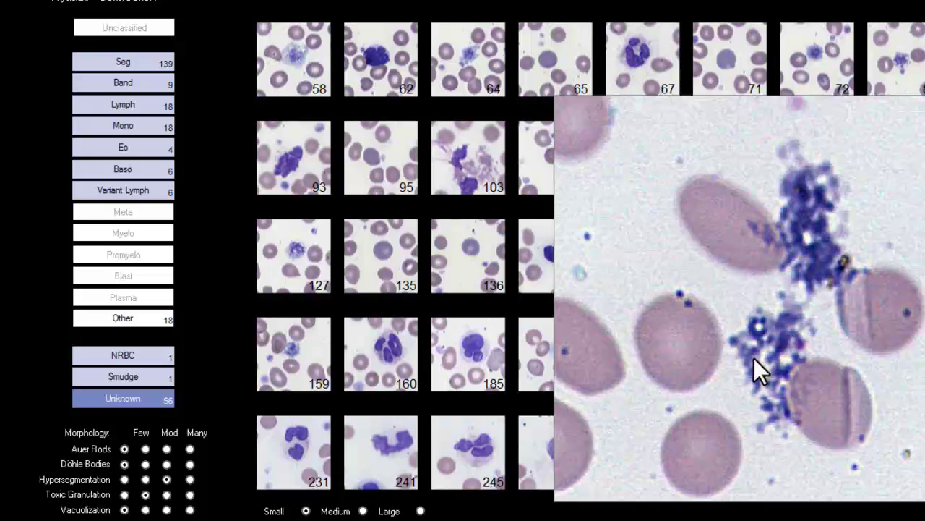
click(754, 358)
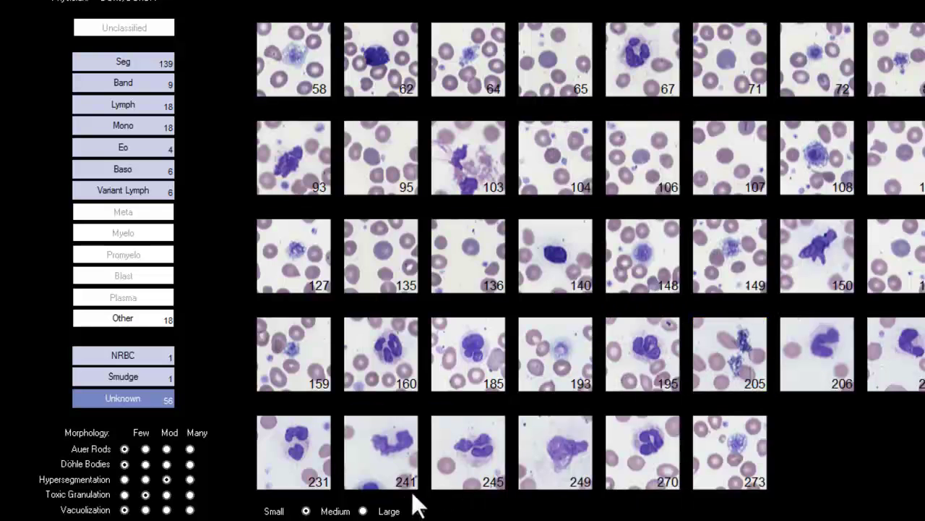
click(128, 320)
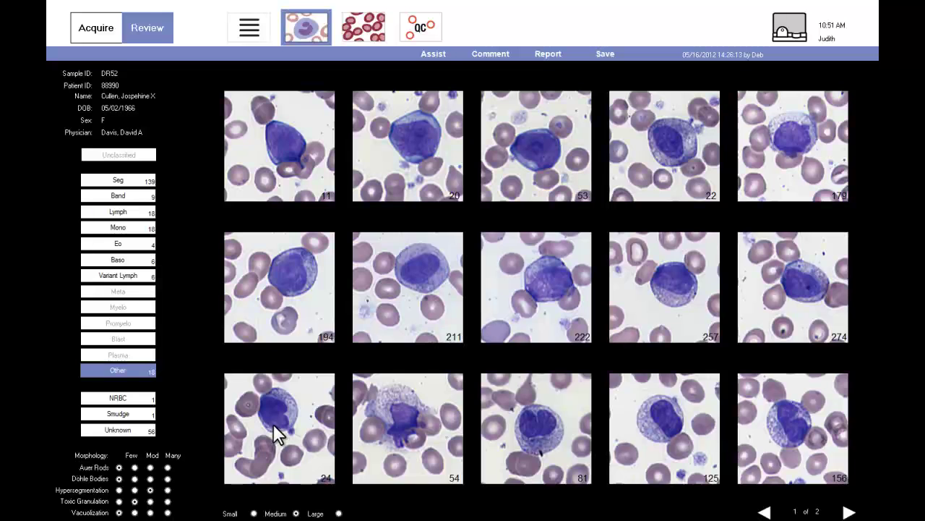
Step: Reclassify eight Other cells, including 24, 54–156, 175, 180 and 223, as Meta
click(273, 424)
drag(384, 437, 833, 438)
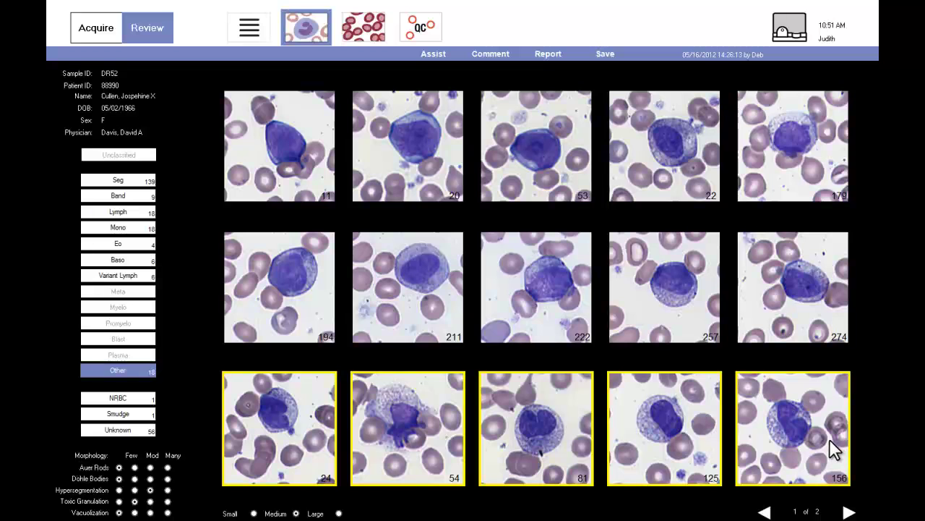
click(850, 511)
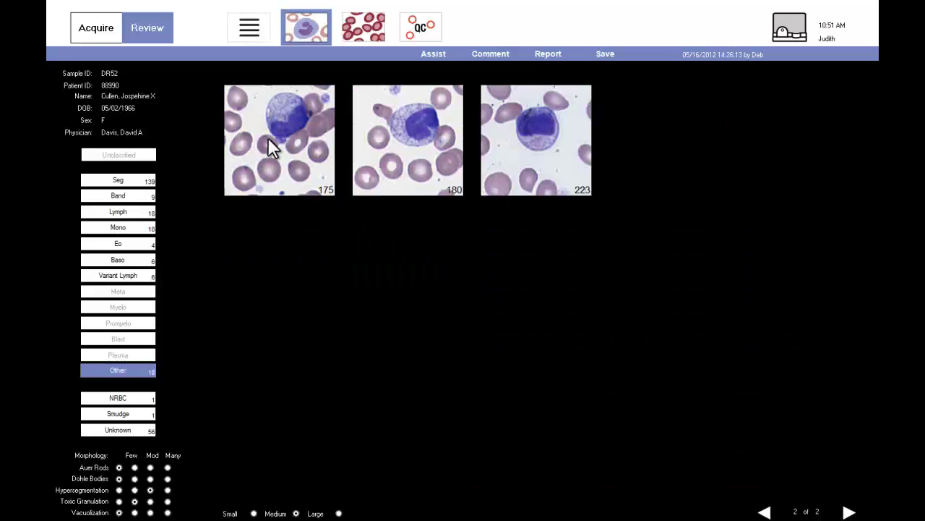
drag(269, 139, 548, 153)
right_click(548, 152)
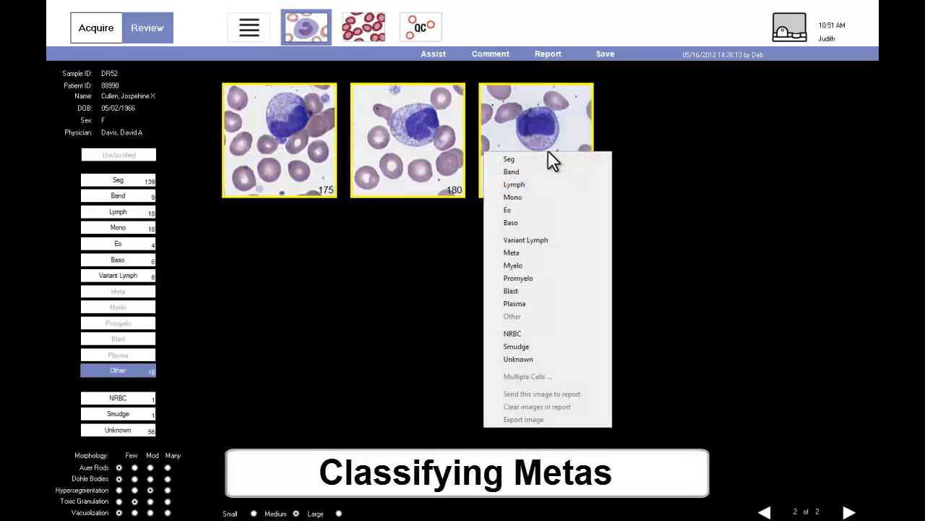
click(528, 251)
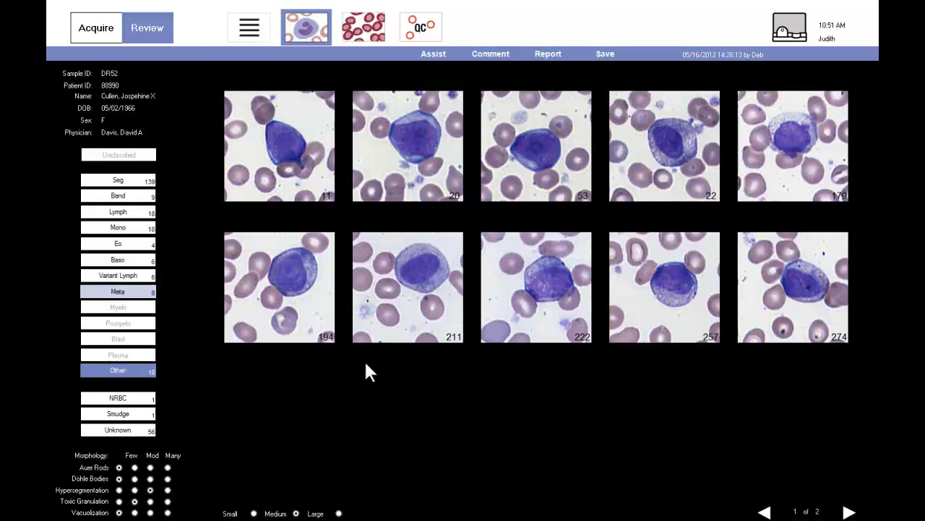
Step: Reclassify cells 22, 179, 222, 211 and 194 with others as Myelo
drag(634, 147, 816, 304)
drag(559, 292, 277, 271)
right_click(278, 271)
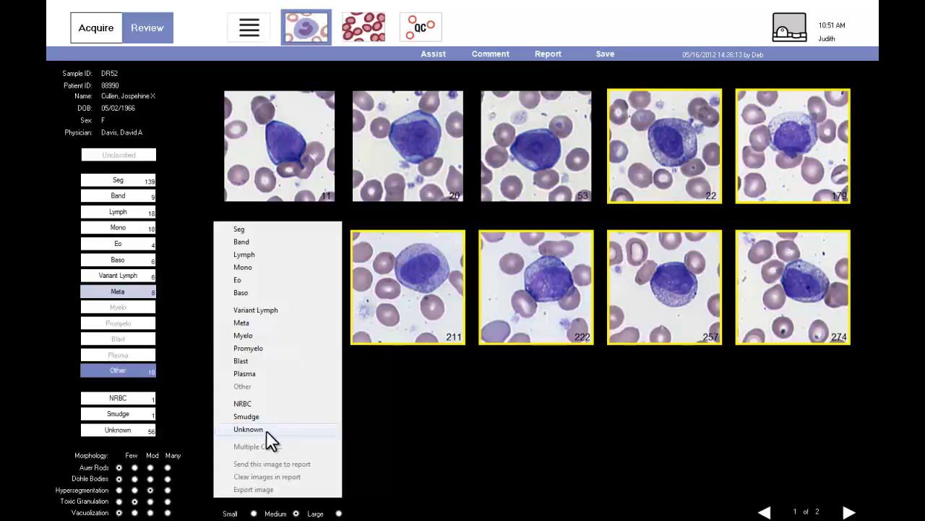
click(254, 335)
Step: Reclassify the three remaining Other cells as Blast
drag(277, 143, 545, 158)
right_click(545, 157)
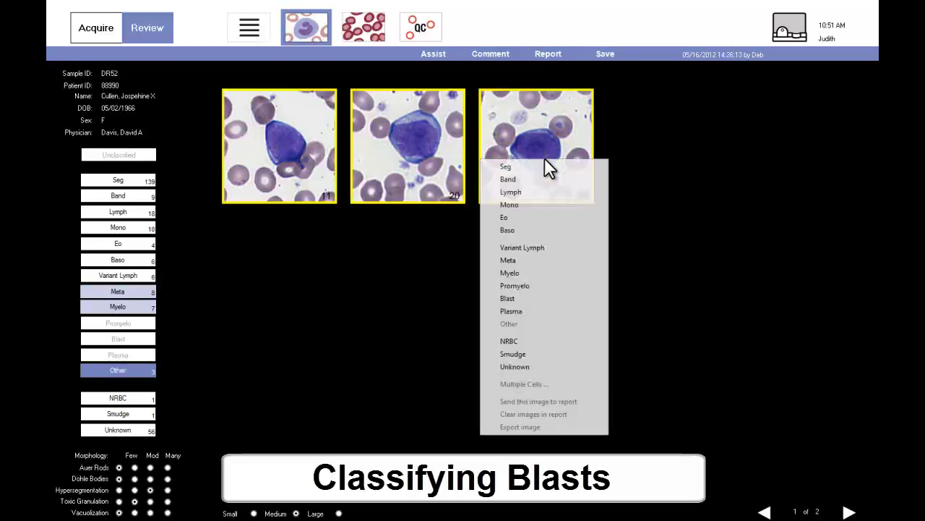
click(513, 298)
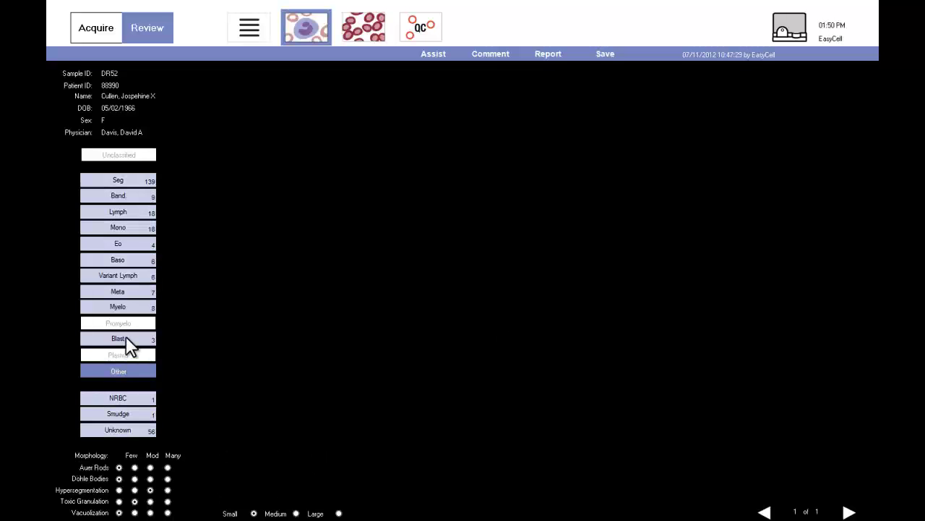
Step: Send blast image 11 to the report
click(126, 338)
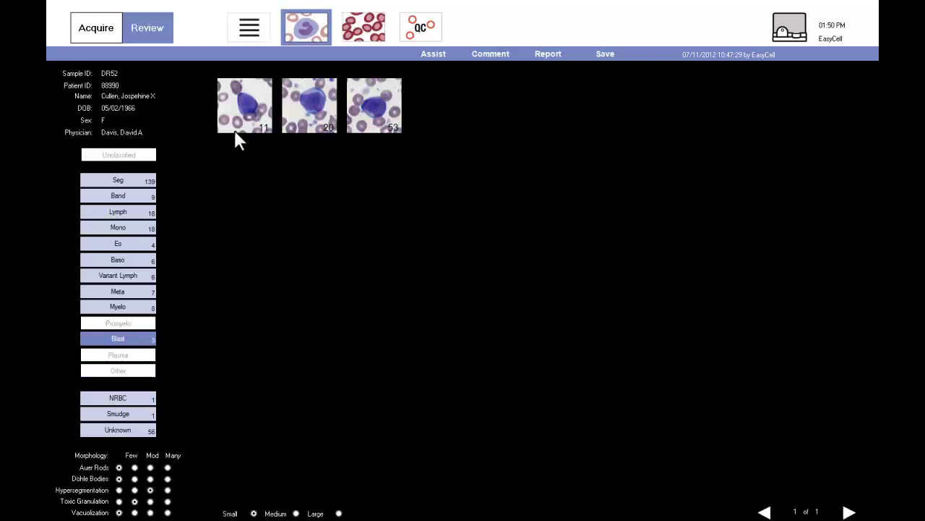
click(251, 103)
right_click(251, 104)
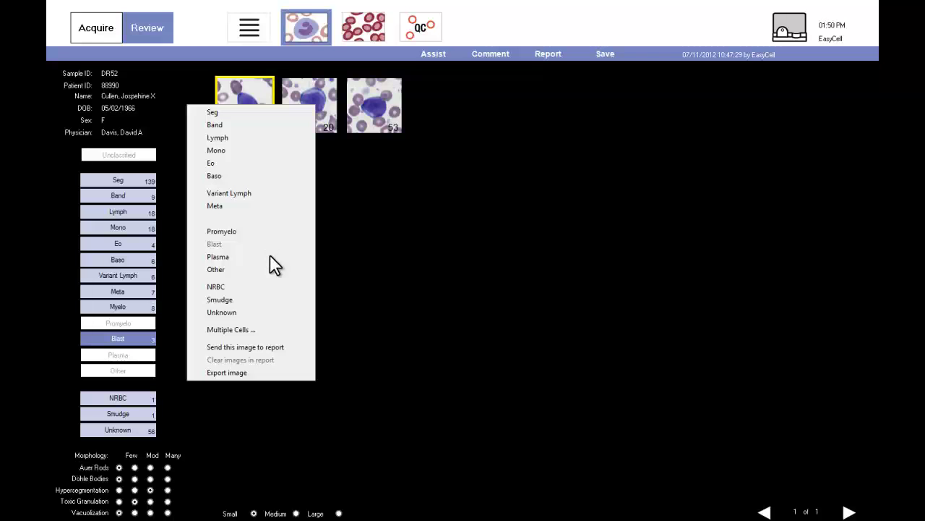
click(271, 346)
Step: Send myelocyte image 194 to the report and switch to RBC morphology
key(Up)
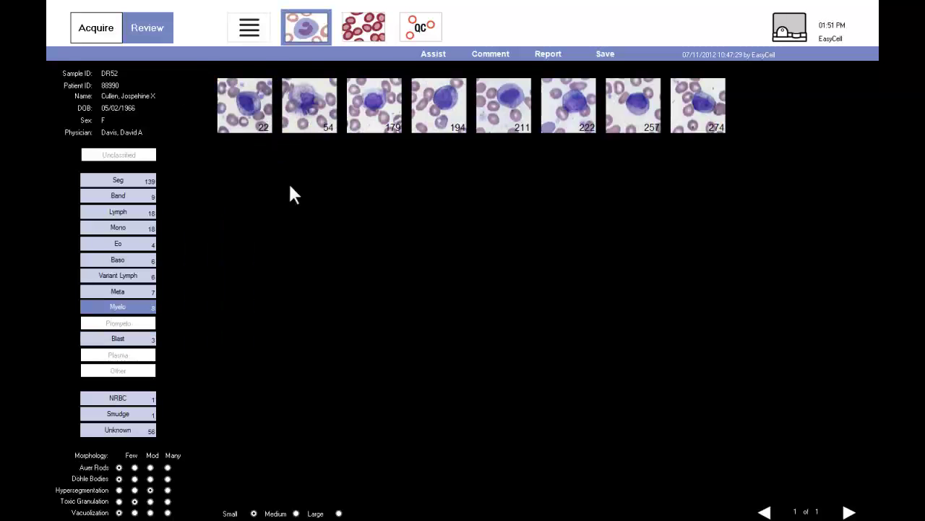
click(444, 104)
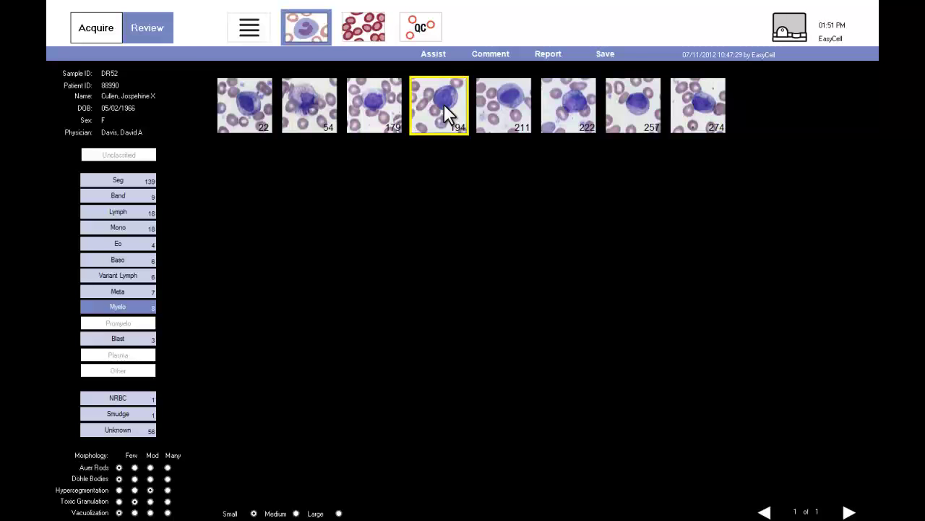
right_click(444, 106)
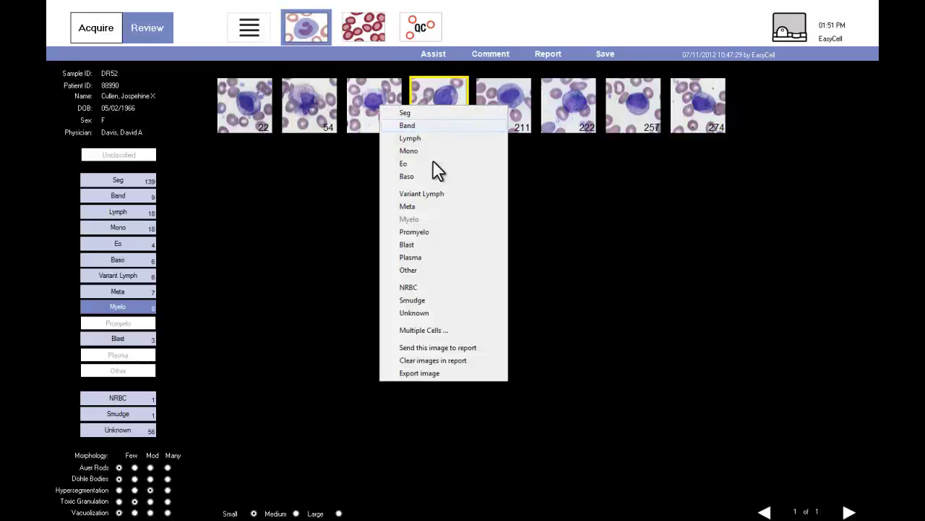
click(428, 346)
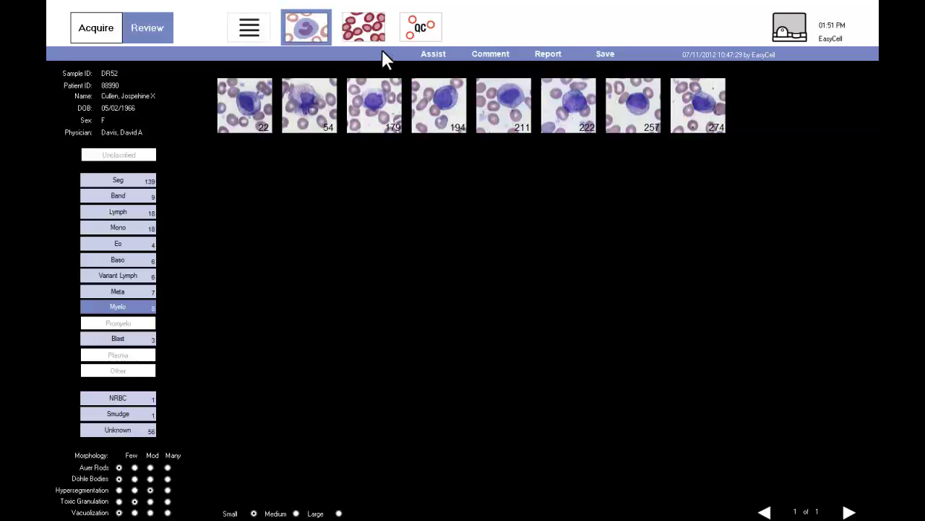
click(365, 27)
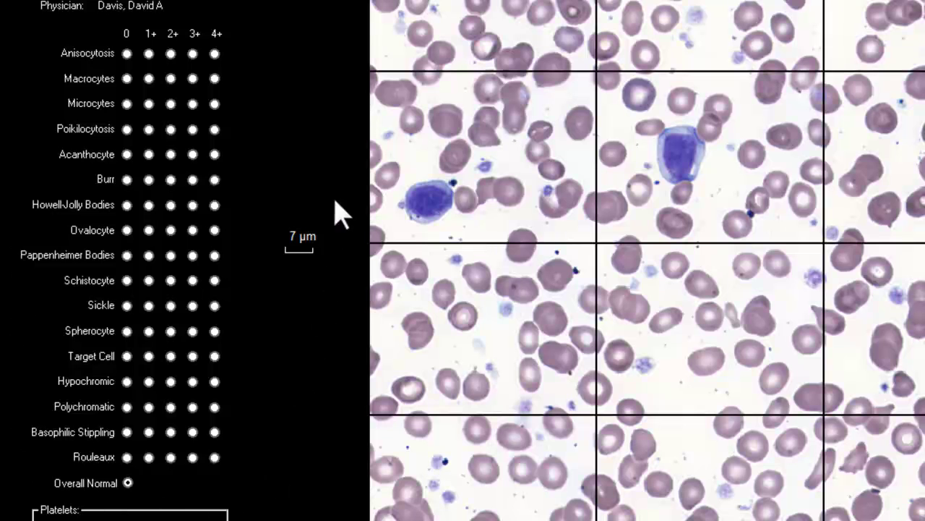
Step: Grade macrocytes at 1+, measuring a red cell with the ruler
click(148, 78)
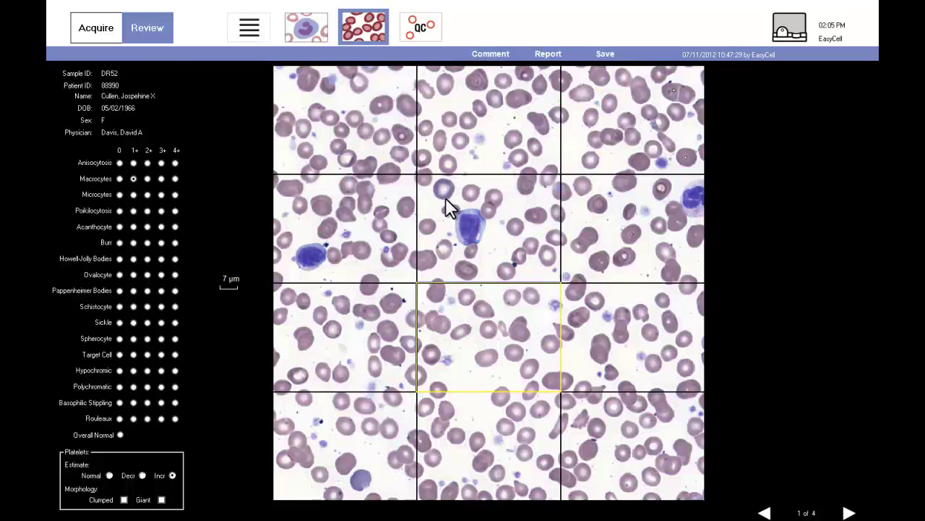
drag(475, 357, 499, 357)
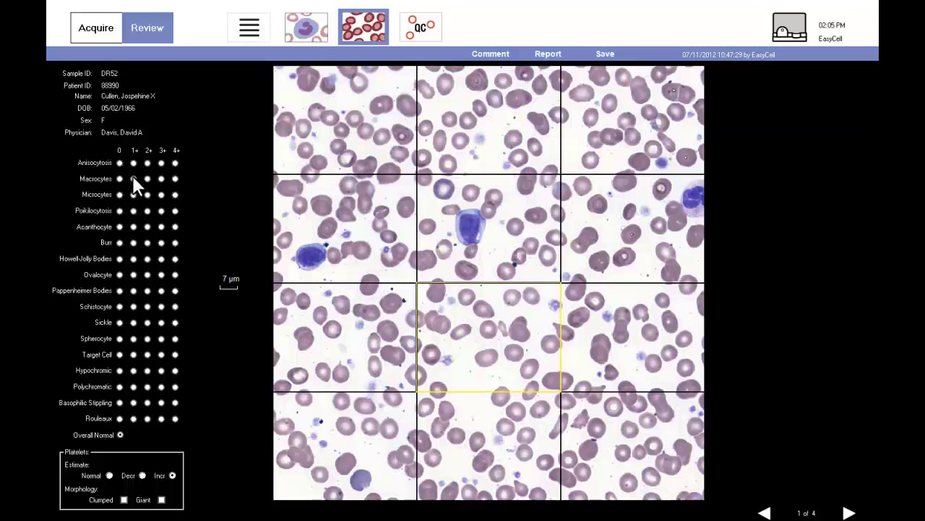
click(133, 179)
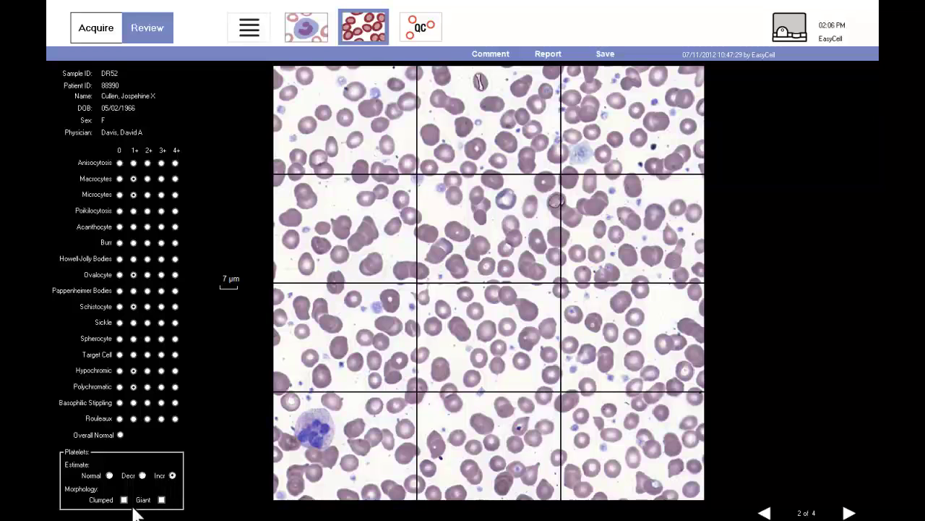
Step: Mark giant platelets present and page ahead to red-cell image page 3
click(162, 500)
click(850, 512)
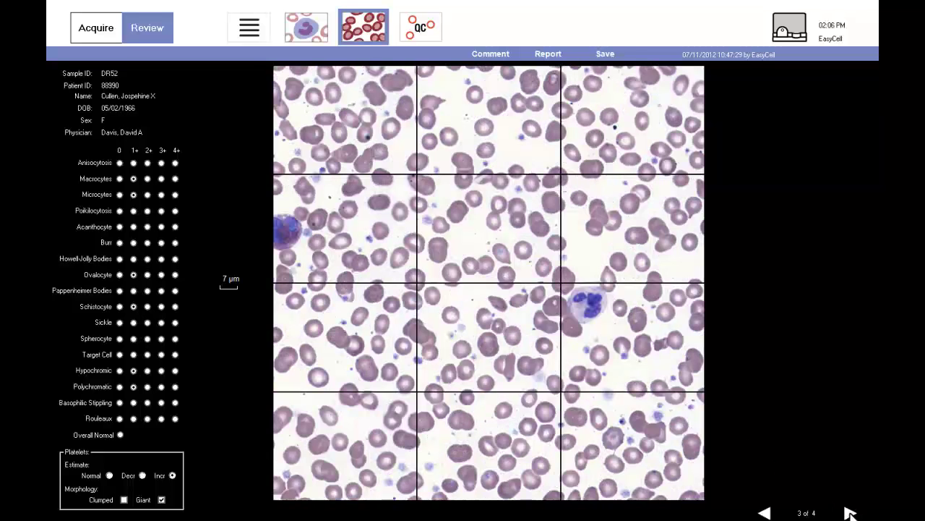
click(850, 512)
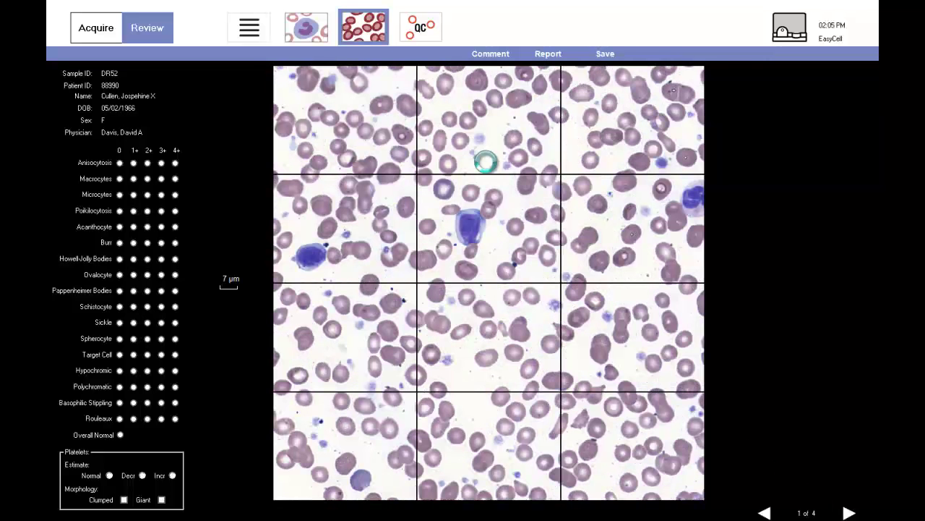
Step: Add the custom comment 'Few Pear Shaped RBCs' and confirm the Comments dialog
click(486, 53)
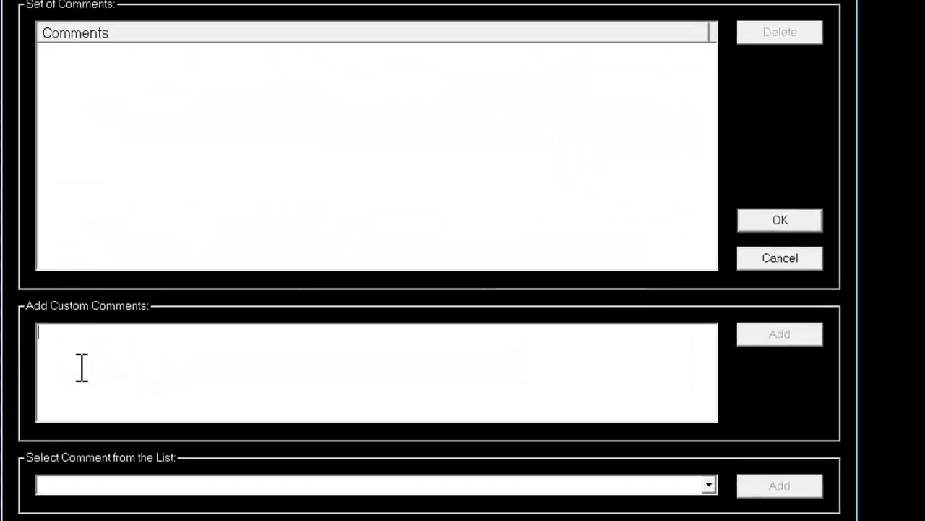
text(Few Pea)
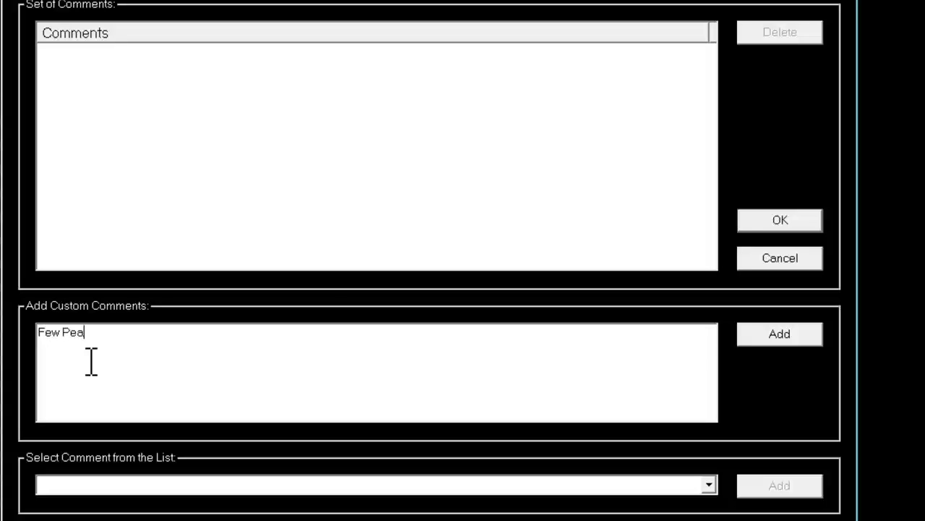
text(r Shaped RBCs)
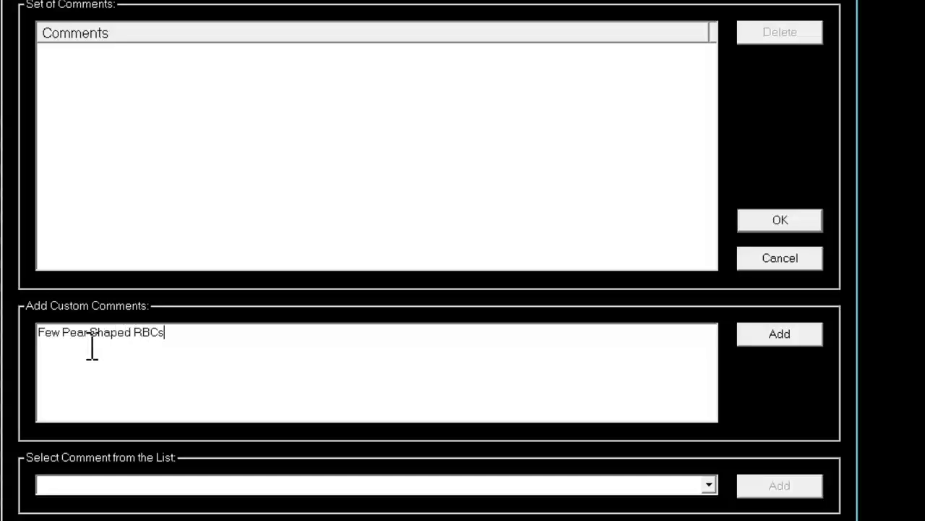
click(781, 337)
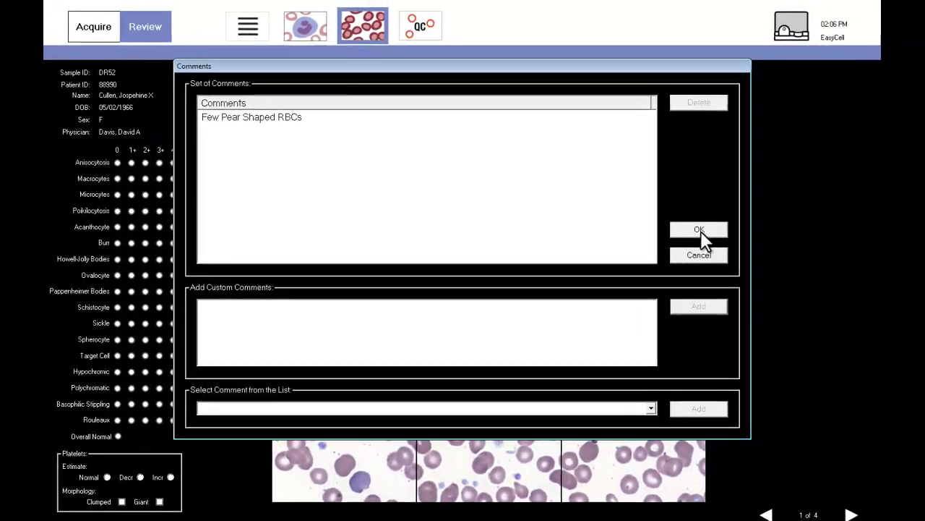
click(705, 229)
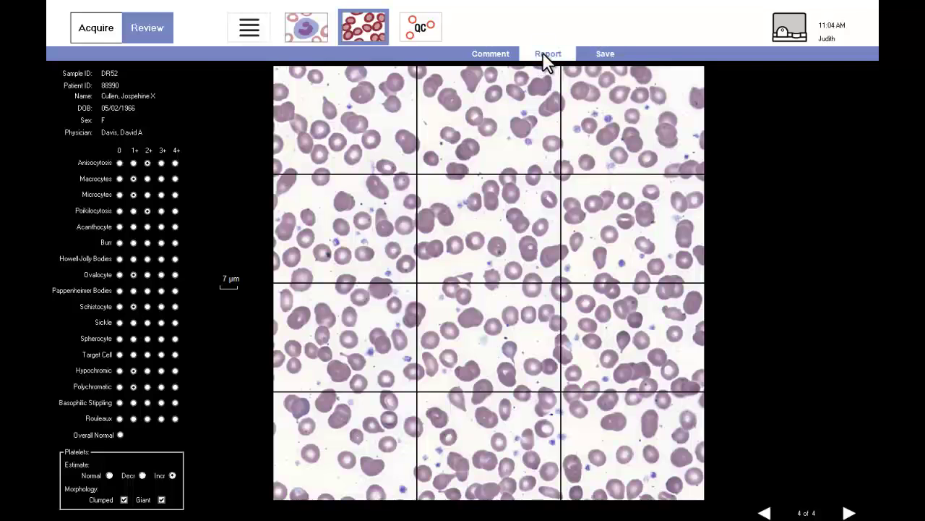
Step: Scroll through DR52's report, then view QC showing 274 WBC candidates
click(546, 54)
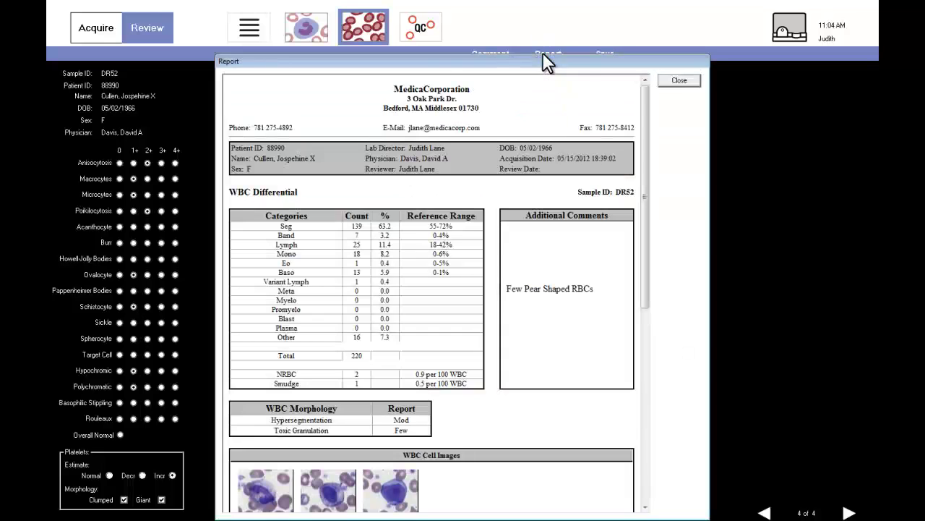
drag(646, 108, 644, 86)
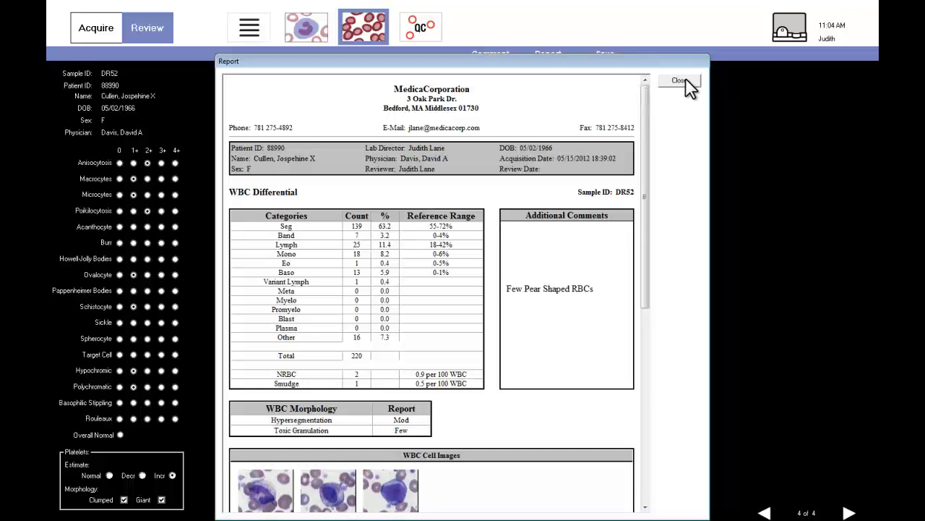
click(680, 80)
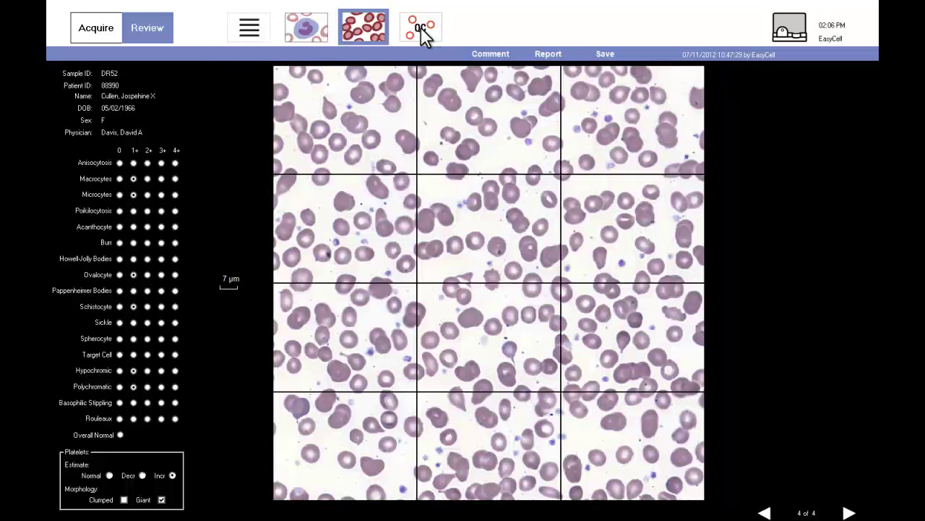
click(421, 27)
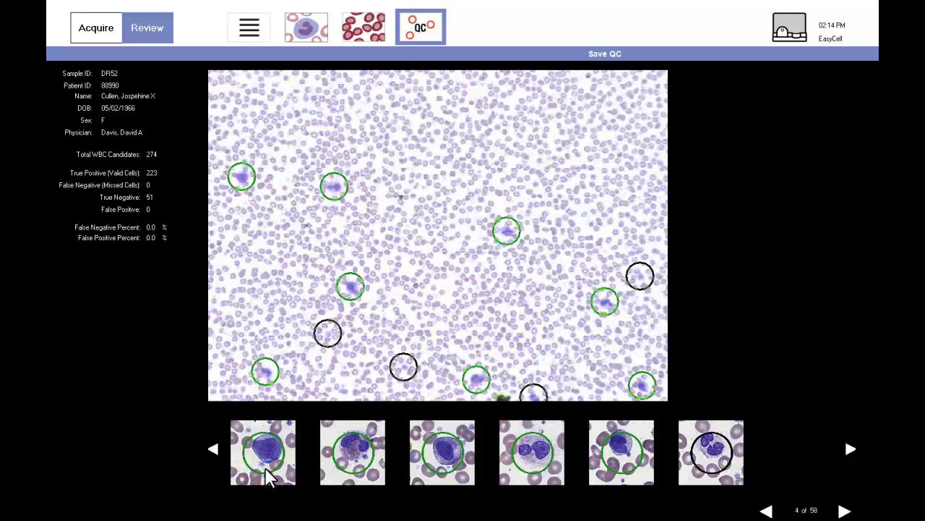
Step: Enlarge the second and last QC detected-cell thumbnails for DR52 to inspect them up close
mouse_move(270, 476)
click(345, 472)
click(708, 457)
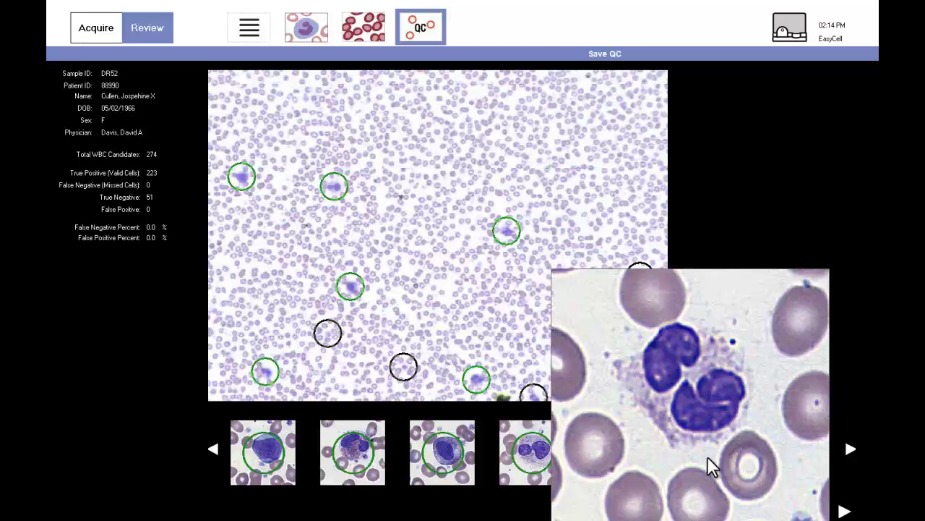